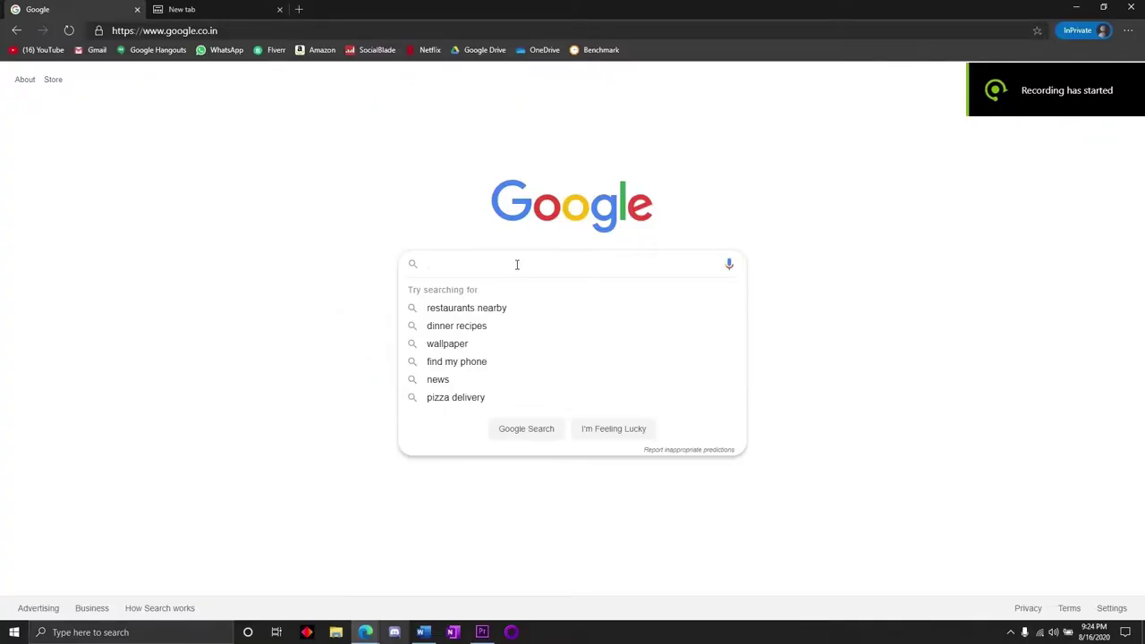
- Search Google for Throttlestop and open the TechPowerUp ThrottleStop download page
type("Throttlestop")
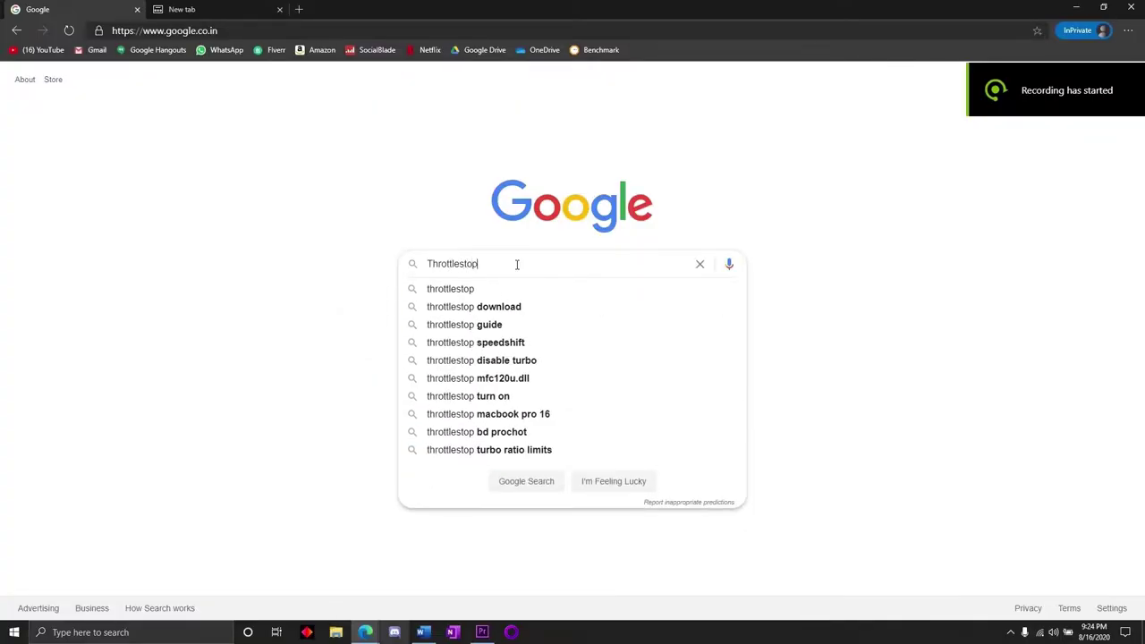
key("Return")
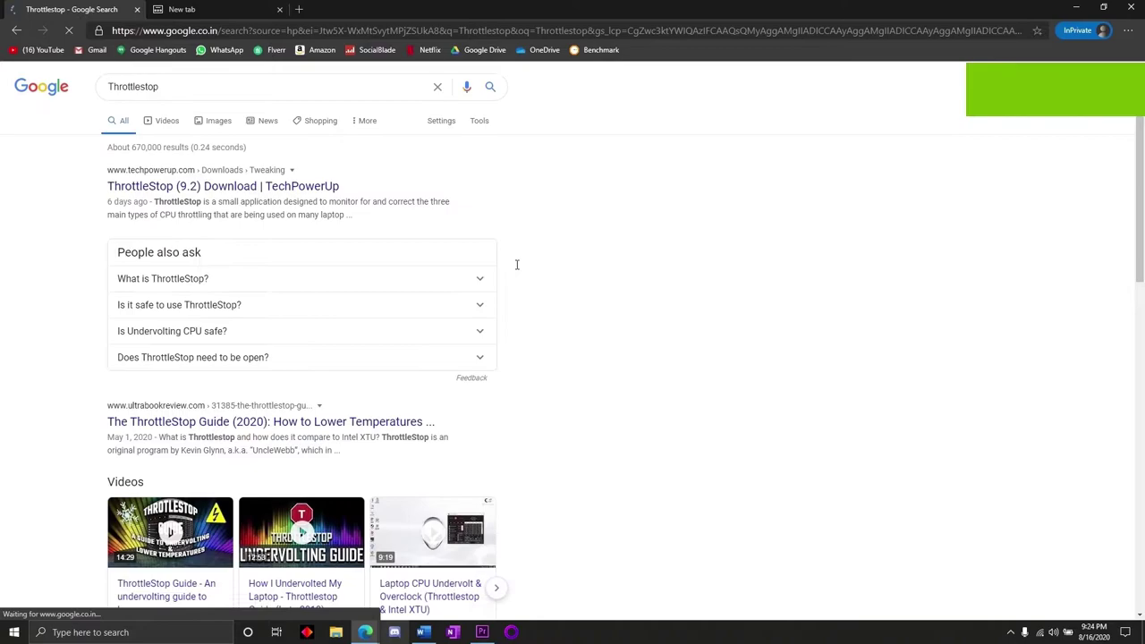
left_click(297, 187)
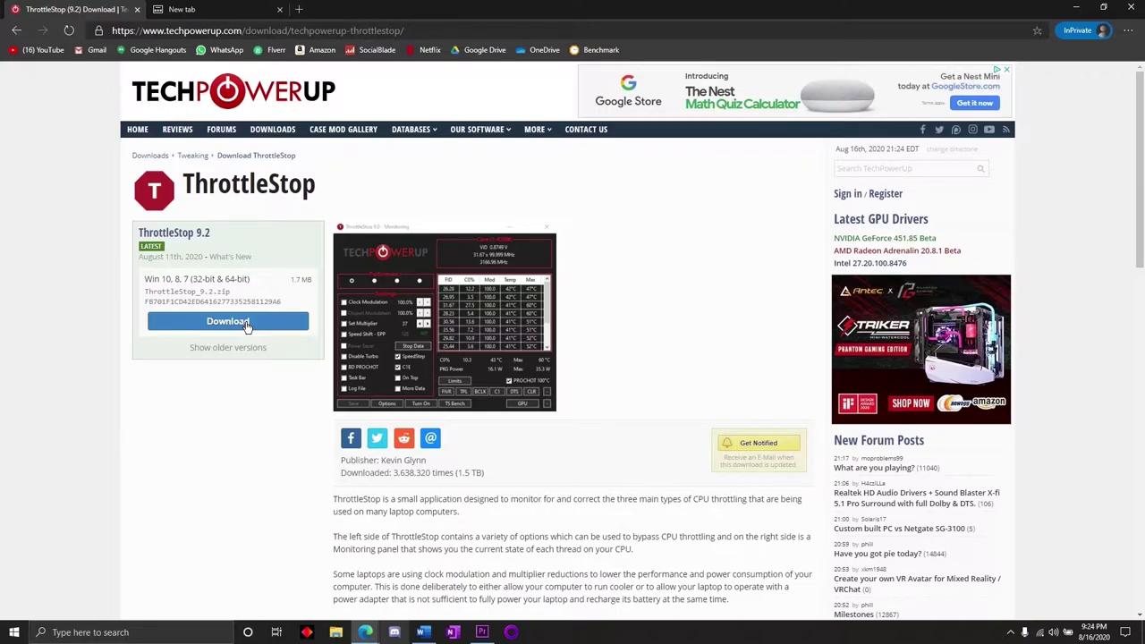
- In the other tab, search Google for 'Msi afterburner' and open the official msi.com page
left_click(228, 9)
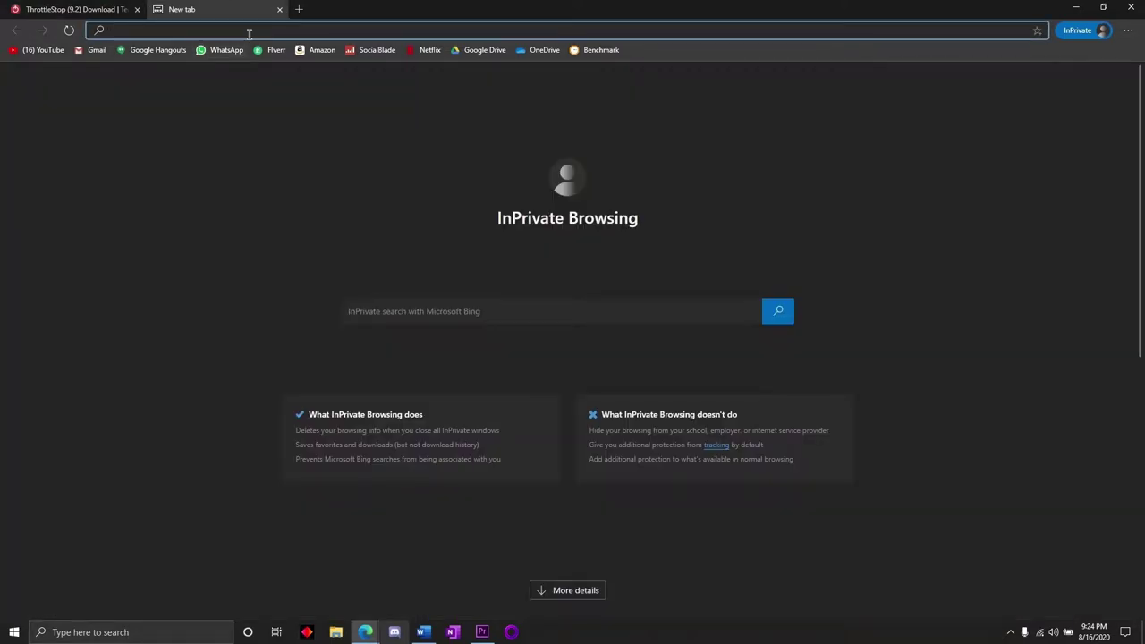
type("goog")
key("Return")
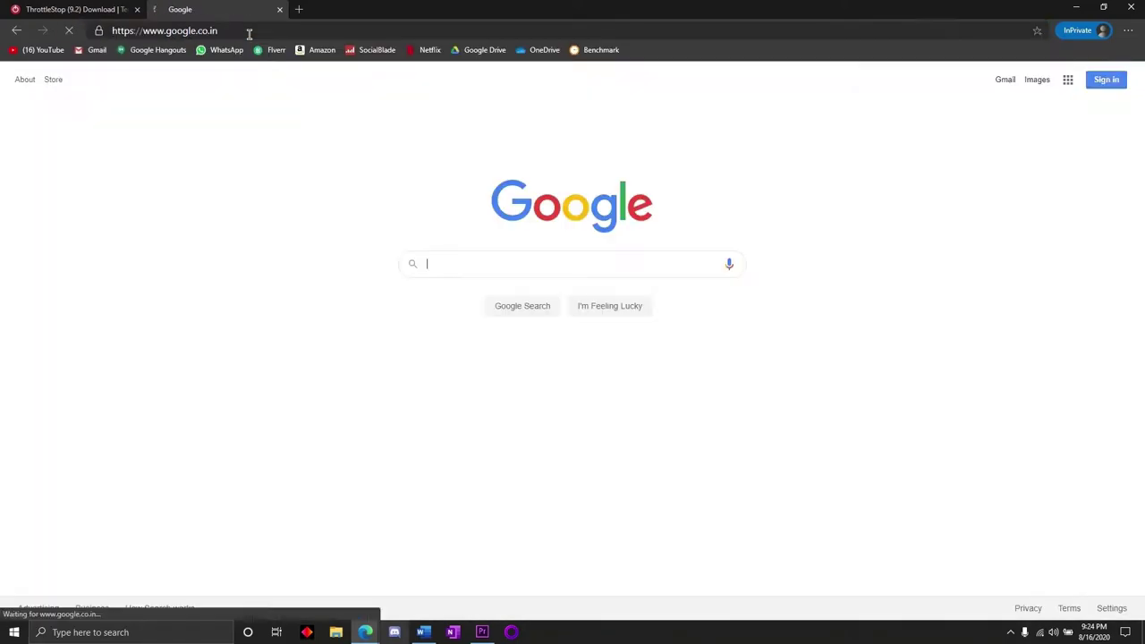
left_click(519, 263)
type("Msi ")
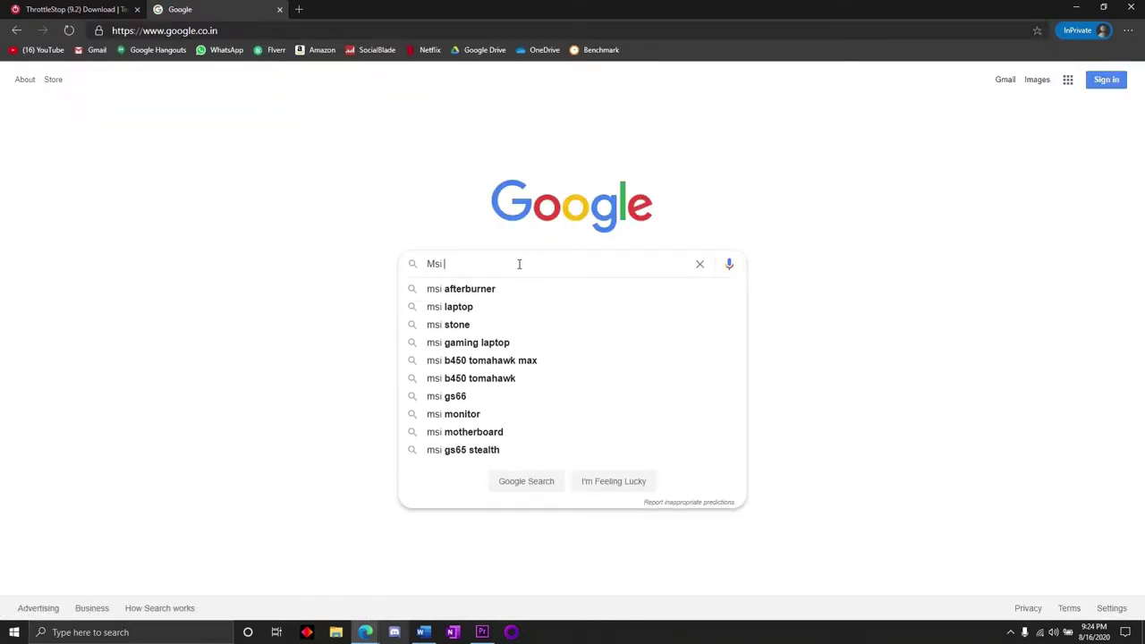
type("afterburner")
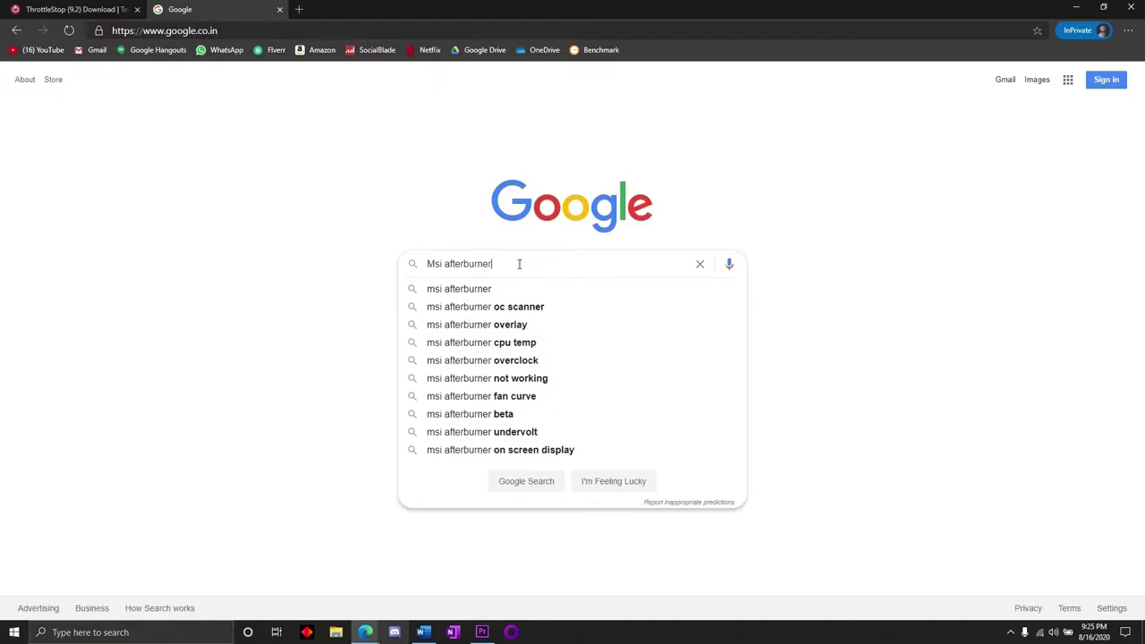
key("Return")
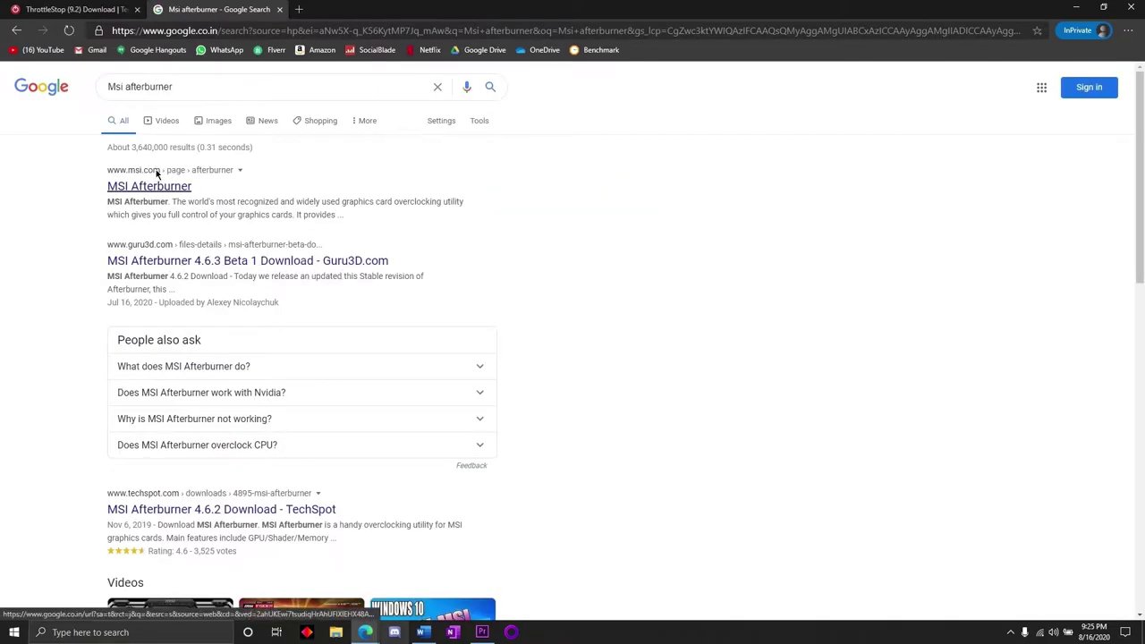
left_click(154, 172)
scroll(566, 334, "down", 10)
scroll(567, 334, "down", 5)
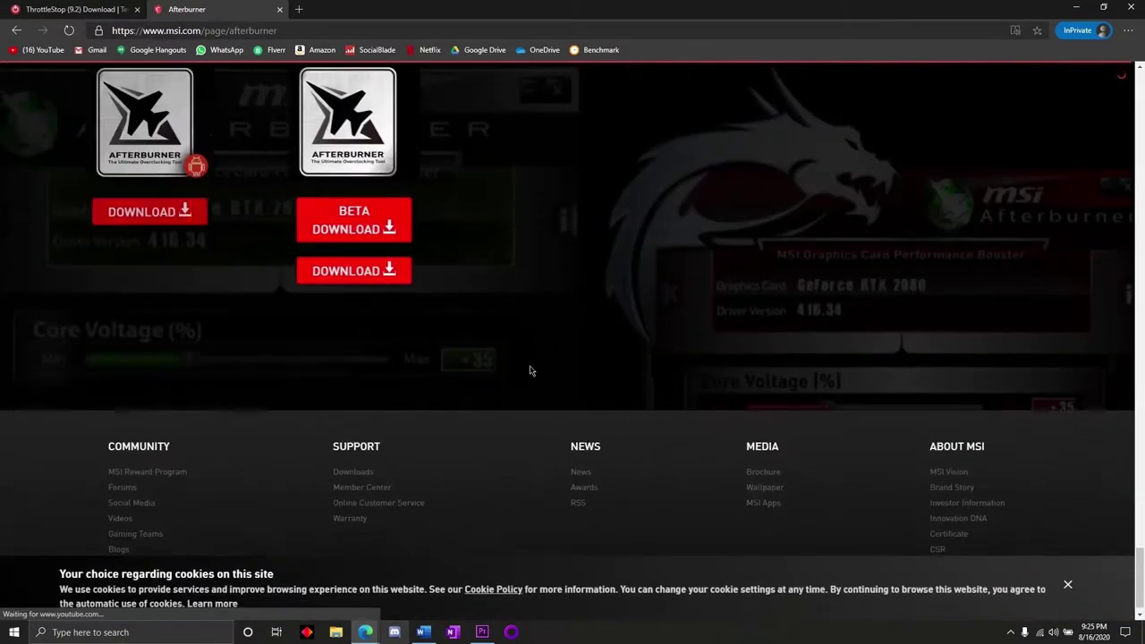
scroll(358, 266, "up", 3)
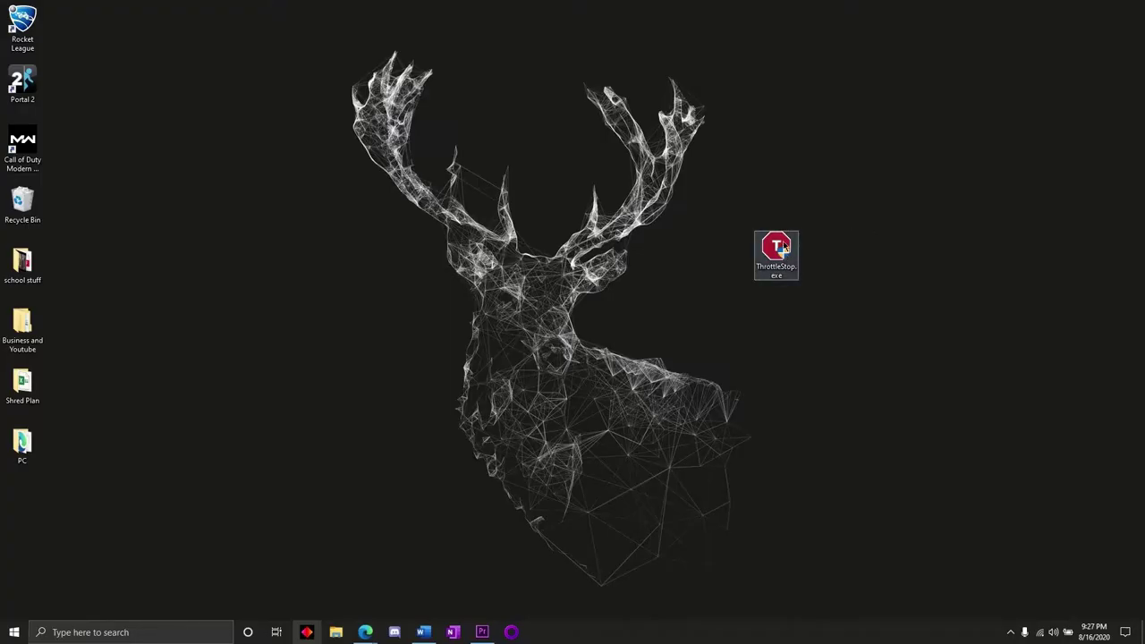
- Run ThrottleStop.exe with admin rights and enable Speed Shift - EPP
double_click(784, 246)
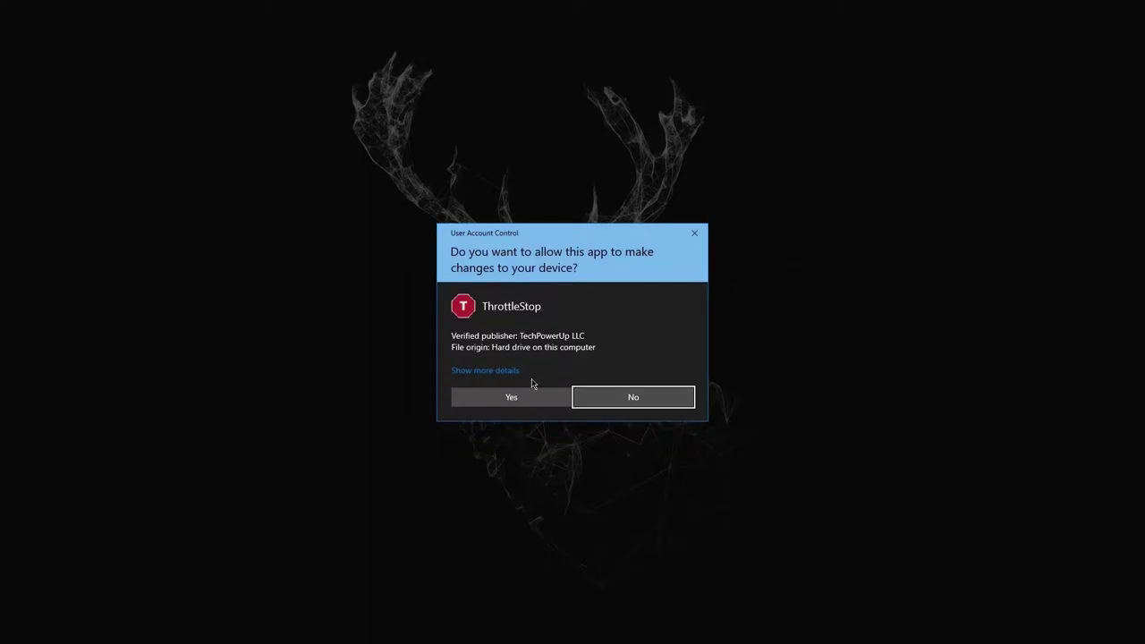
left_click(529, 395)
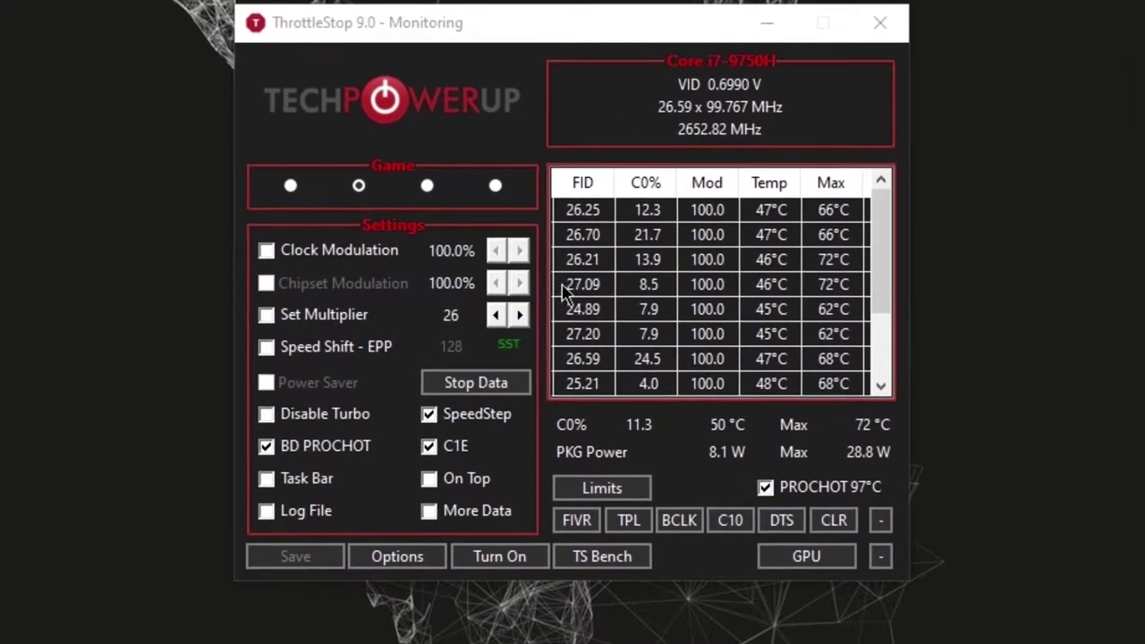
left_click(316, 354)
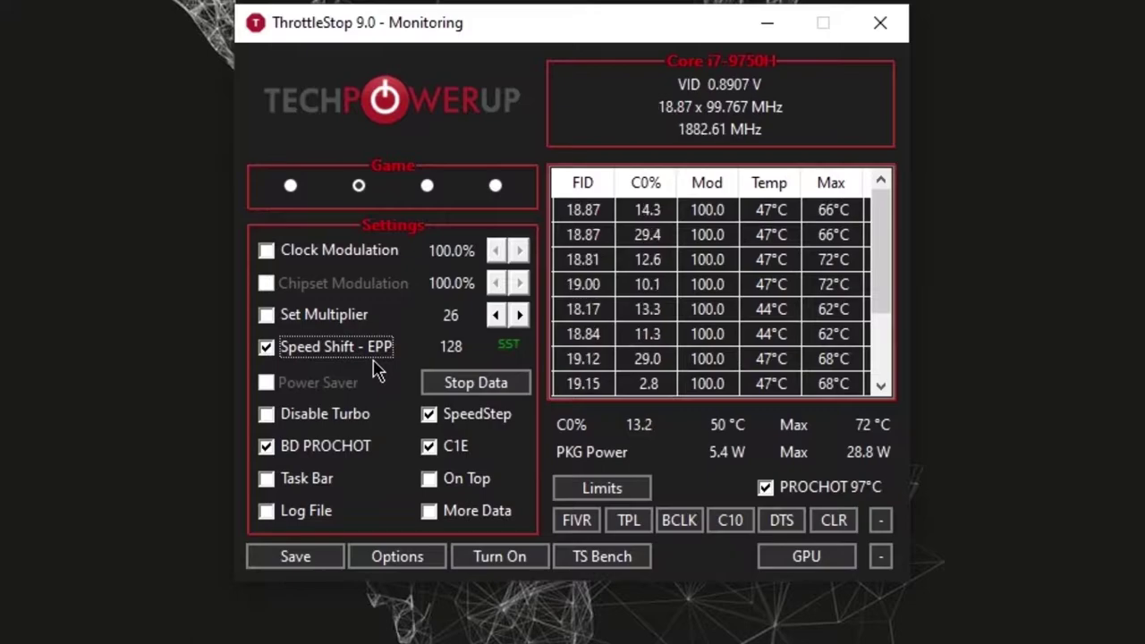
- In FIVR Control, unlock CPU Core voltage, set a -100.6 mV offset, then Apply and OK
left_click(578, 522)
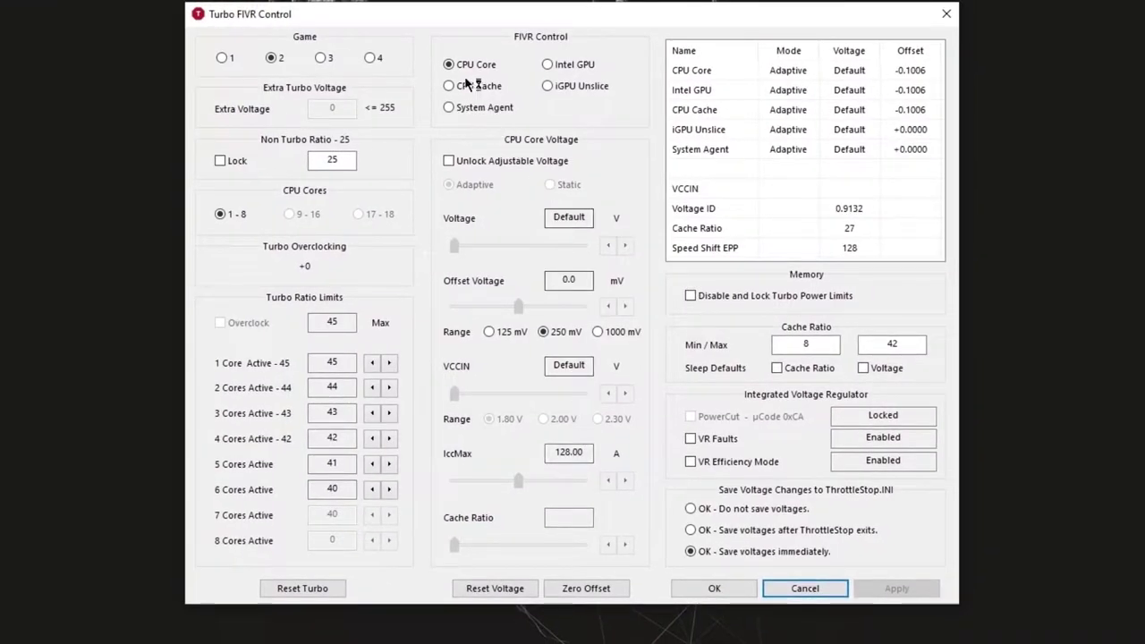
left_click(450, 64)
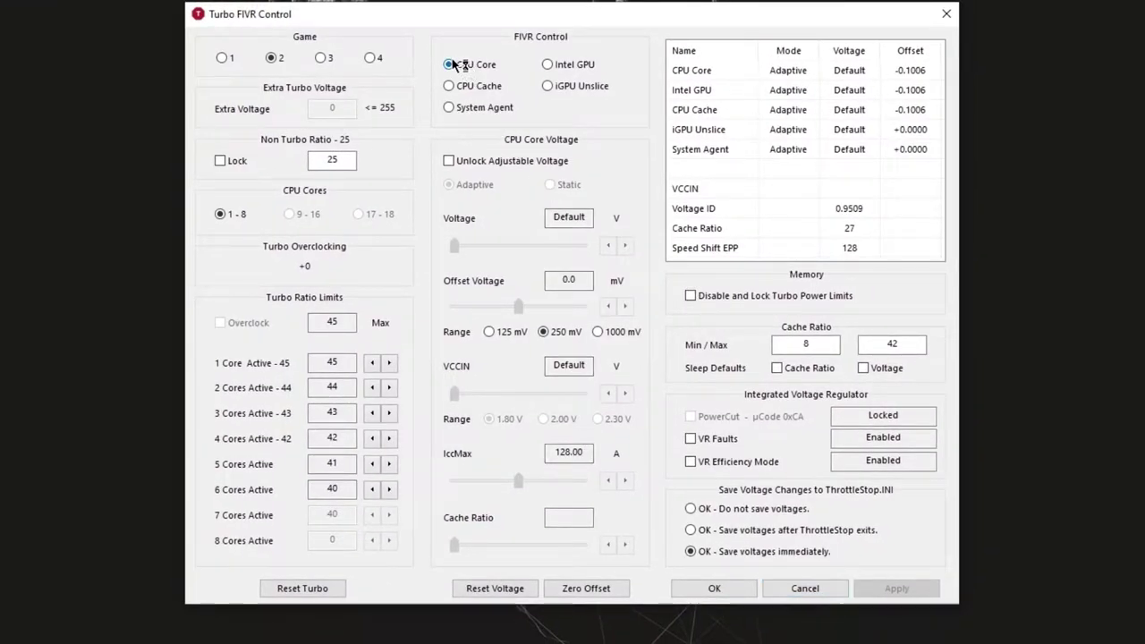
left_click(461, 162)
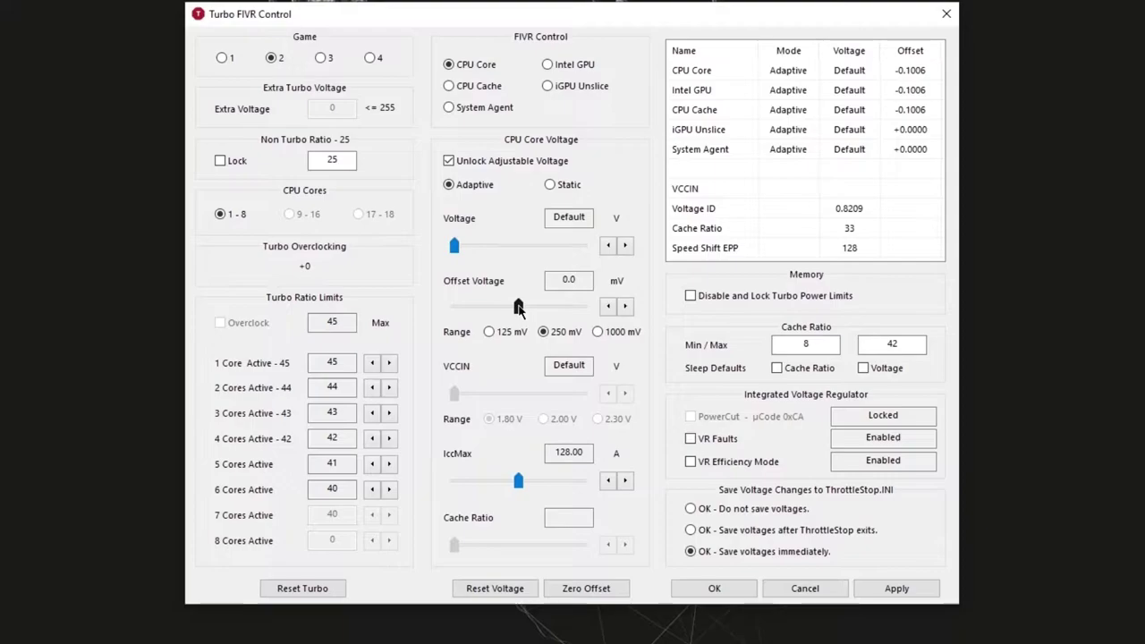
left_click_drag(506, 311, 499, 312)
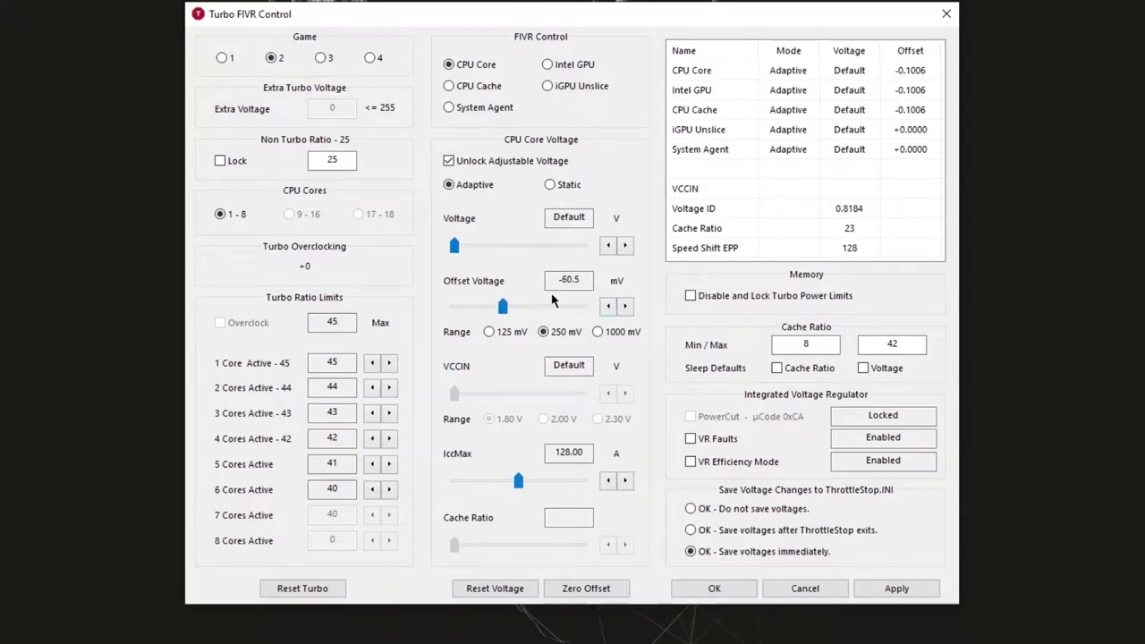
left_click(468, 85)
left_click(547, 64)
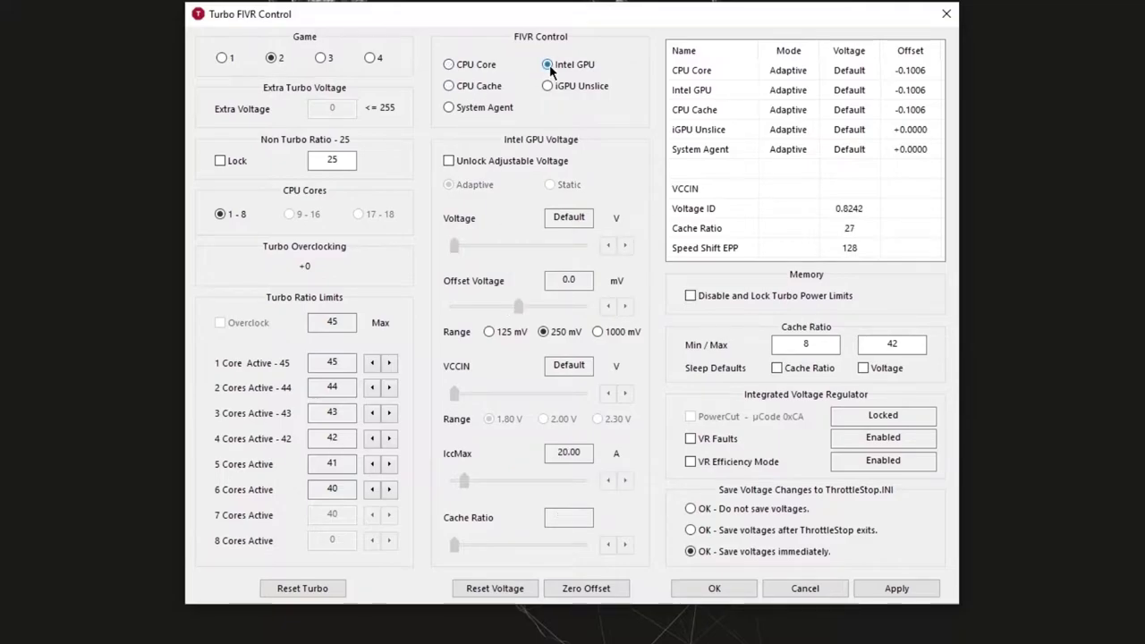
left_click(467, 67)
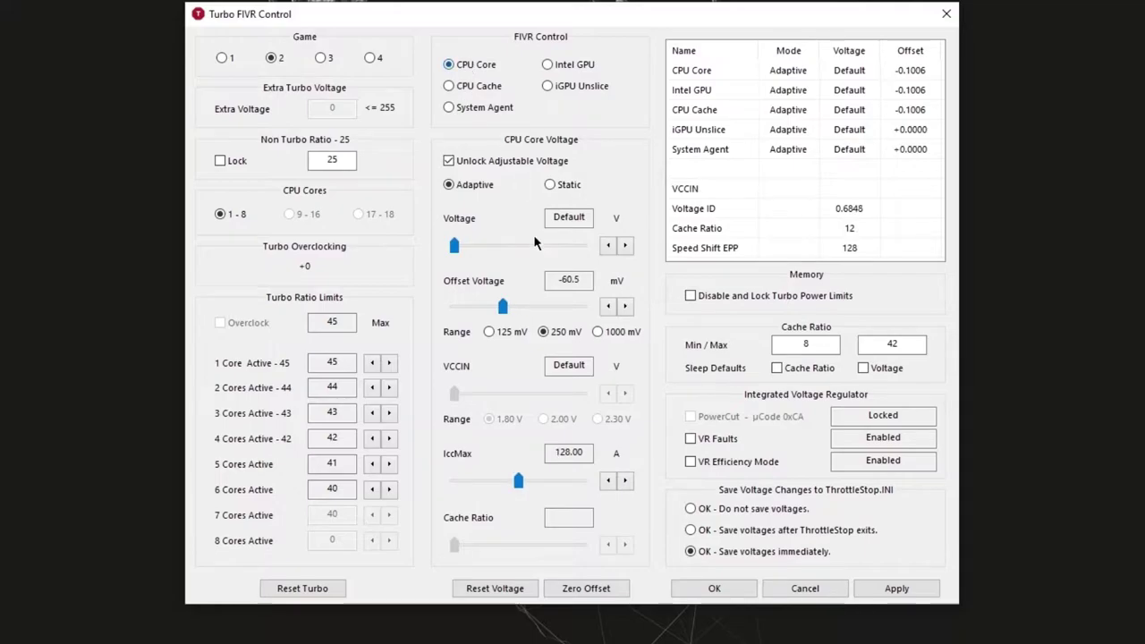
left_click(585, 279)
left_click_drag(502, 306, 502, 306)
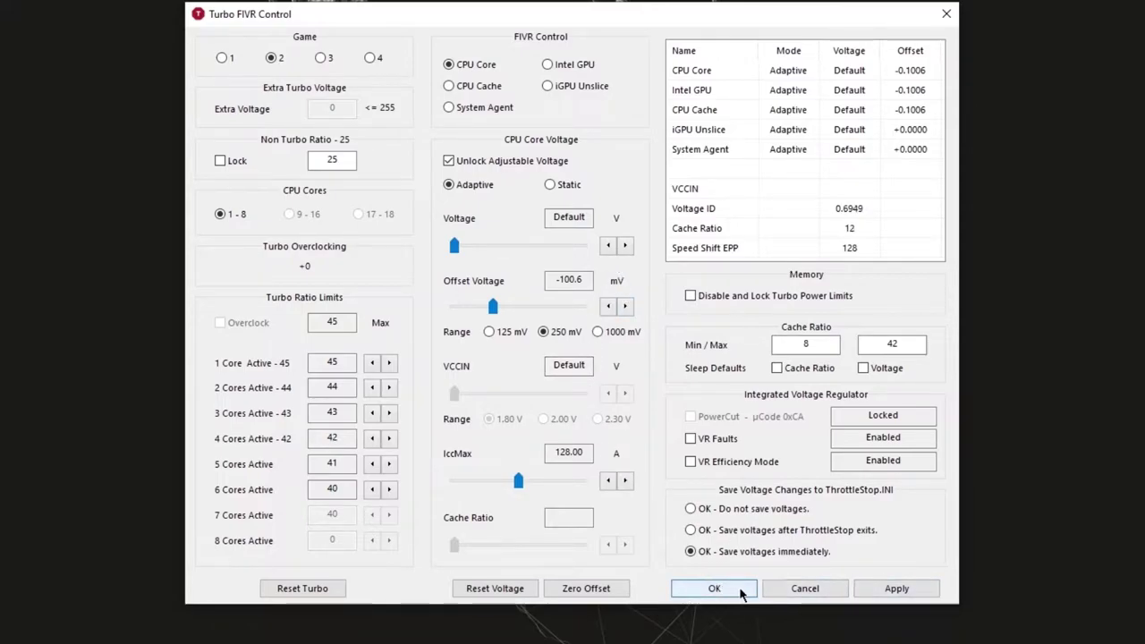
left_click(884, 588)
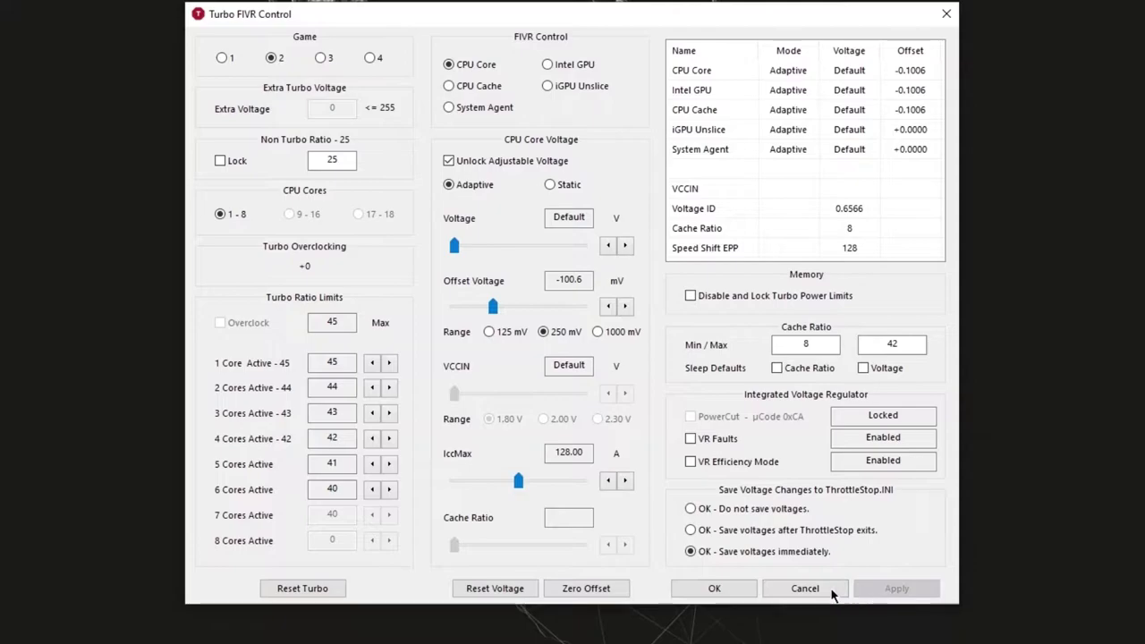
left_click(714, 588)
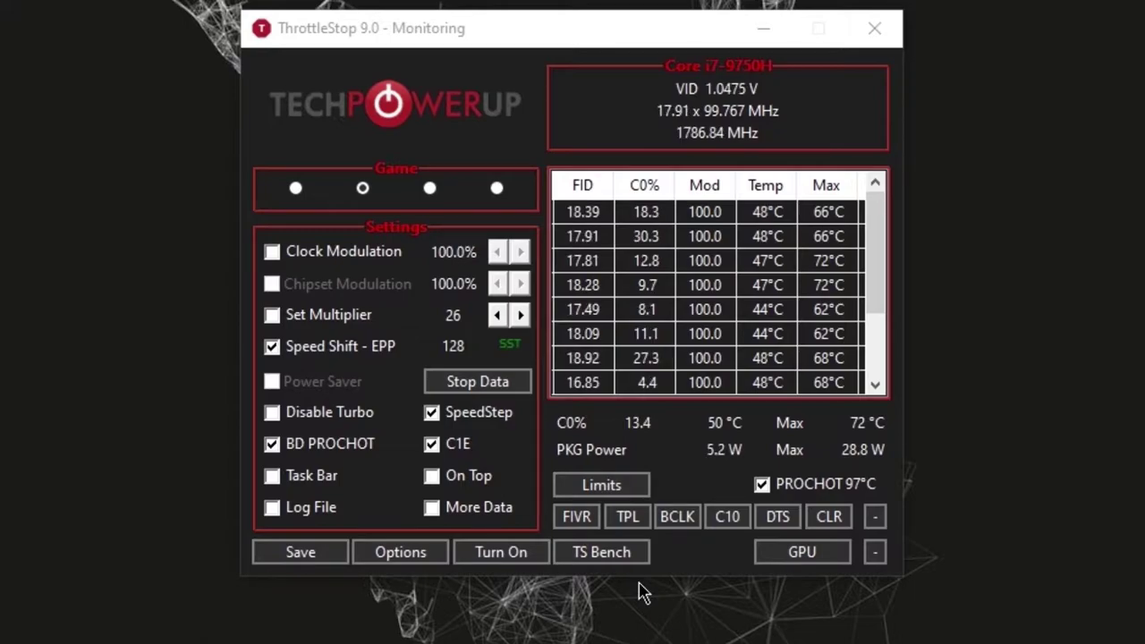
- In TPL, change Turbo Boost Long Power Max from 45 to 40 and Turbo Time Limit to 1, then apply
left_click(673, 482)
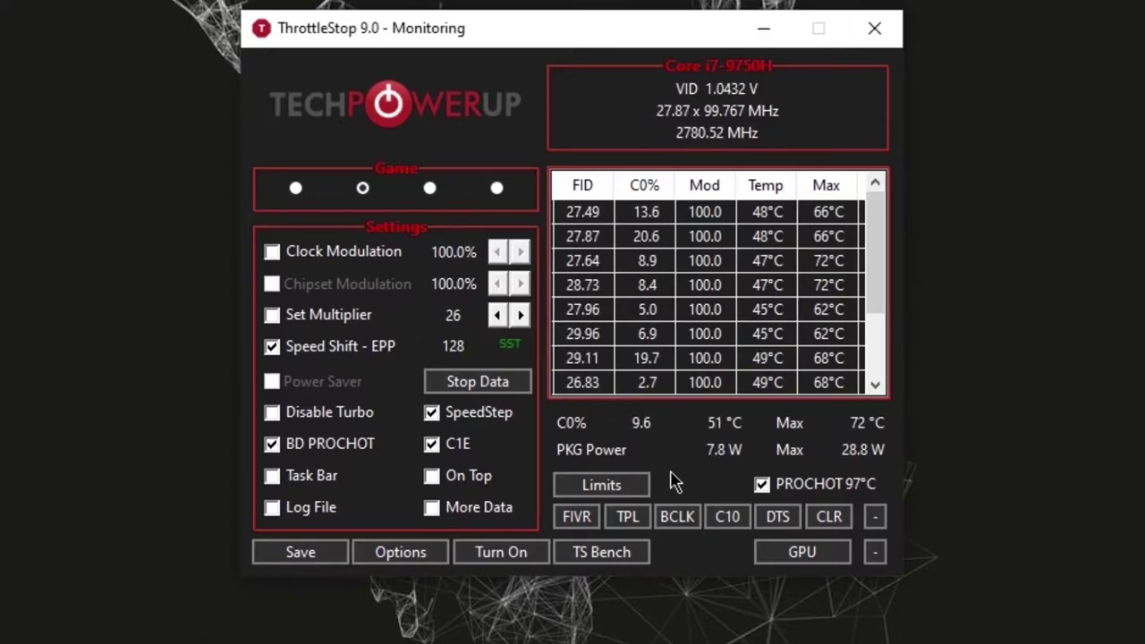
left_click(630, 521)
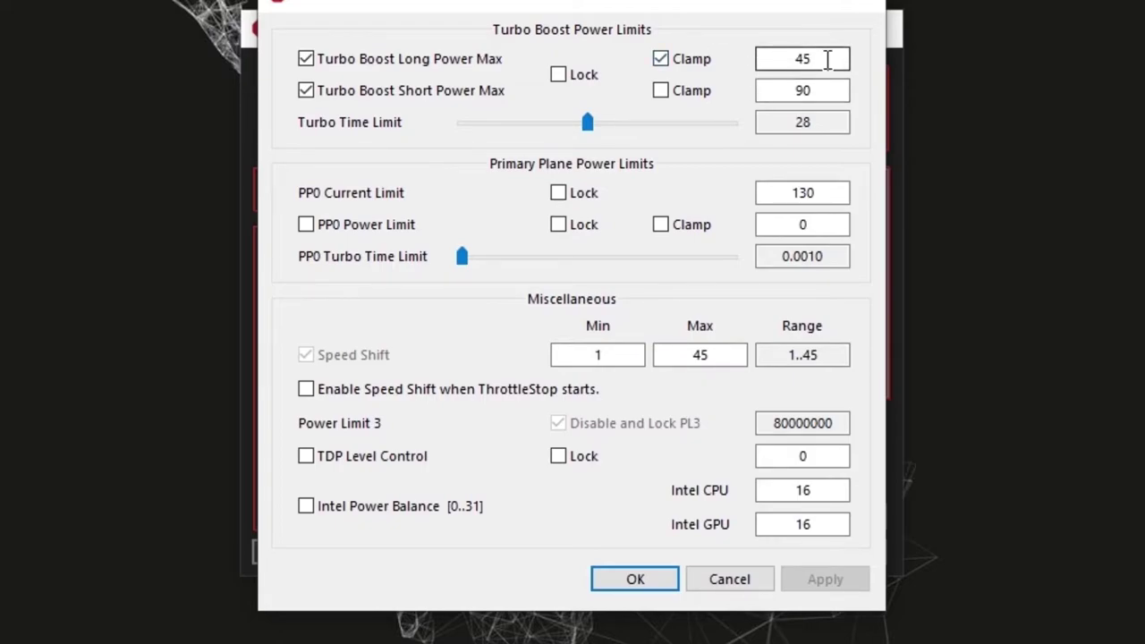
left_click_drag(831, 64, 777, 61)
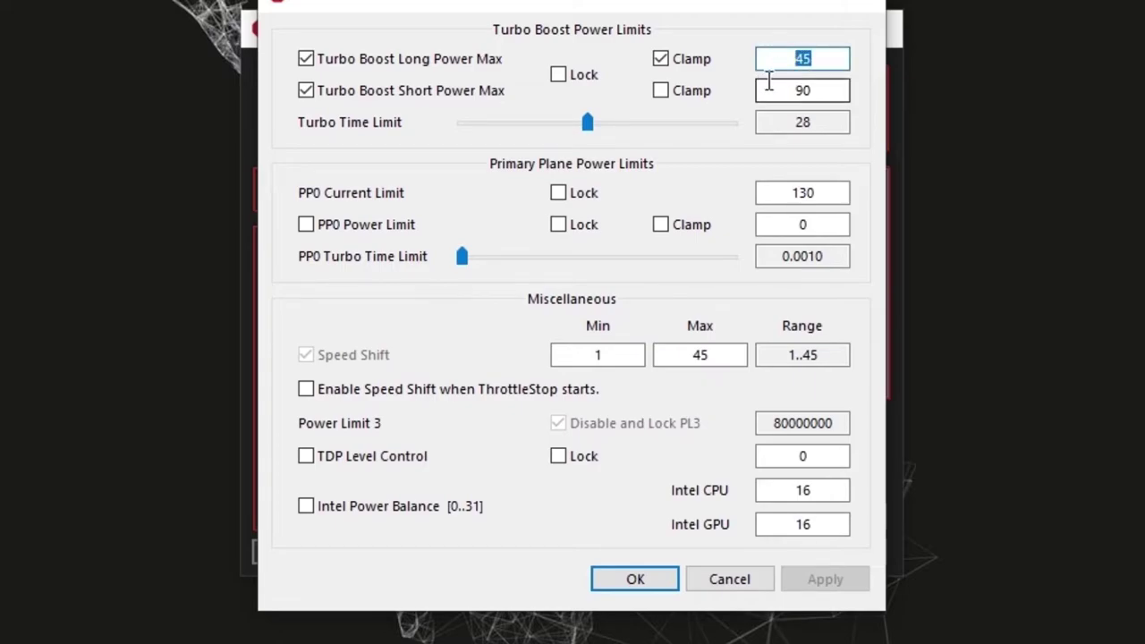
key("BackSpace")
type("40")
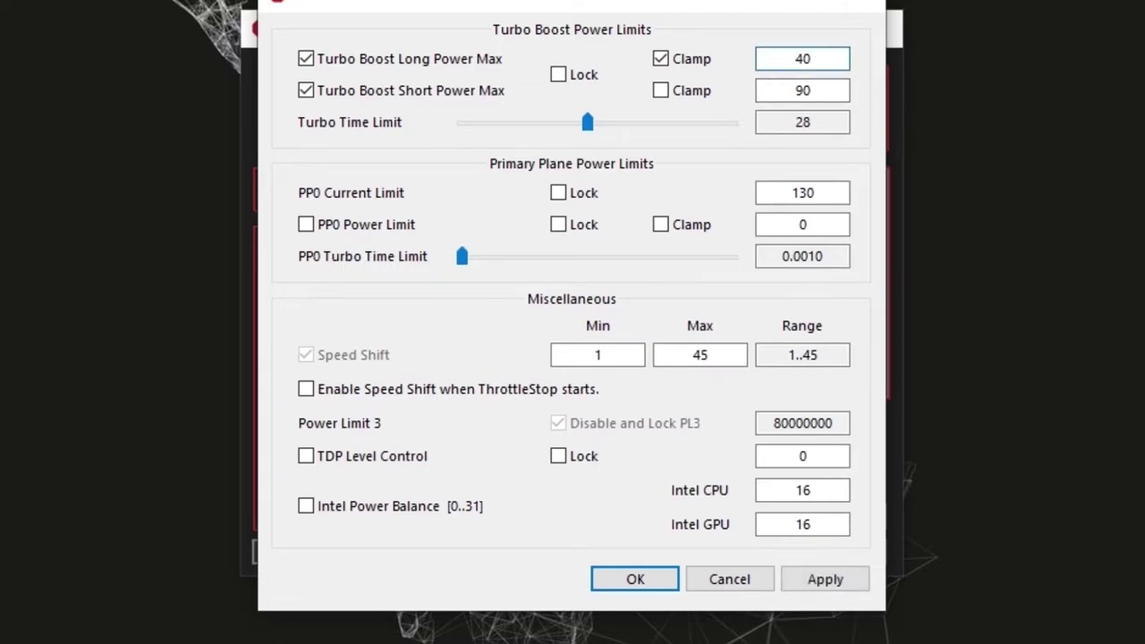
left_click(809, 82)
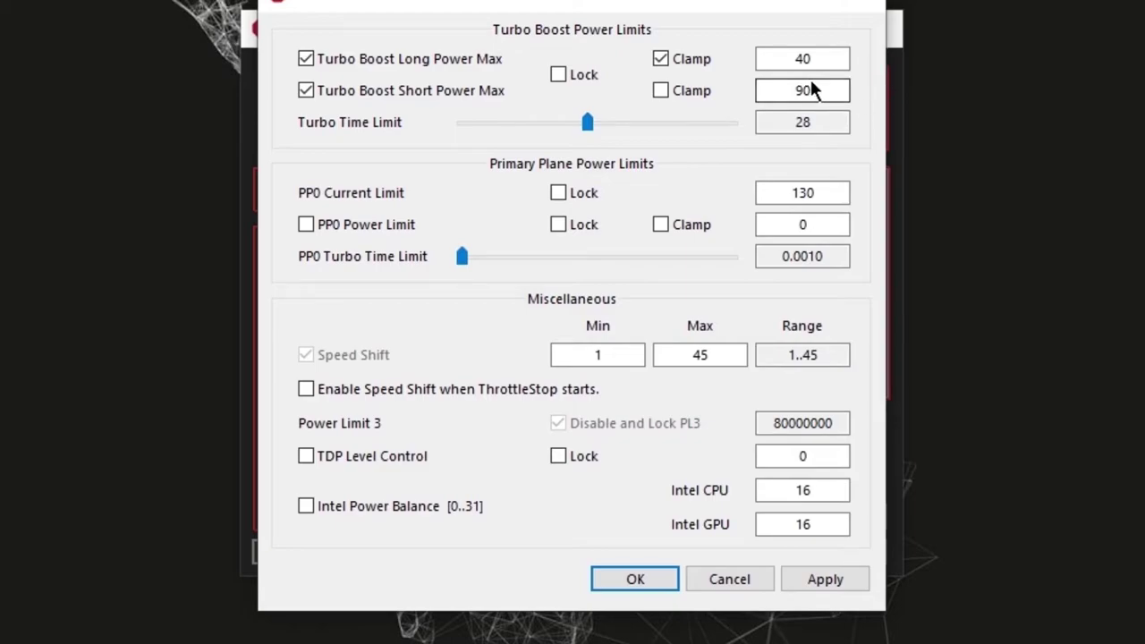
left_click(839, 124)
left_click(815, 125)
left_click_drag(586, 123, 546, 124)
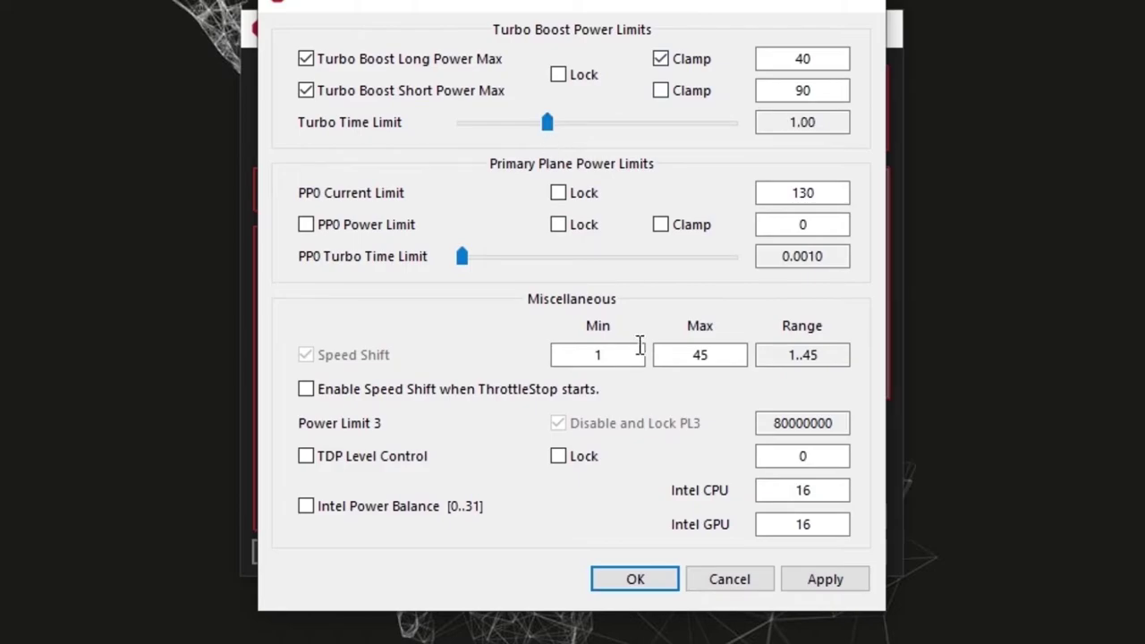
left_click(780, 580)
- Close the TPL power limits dialog and tick Disable Turbo in the main window
left_click(700, 580)
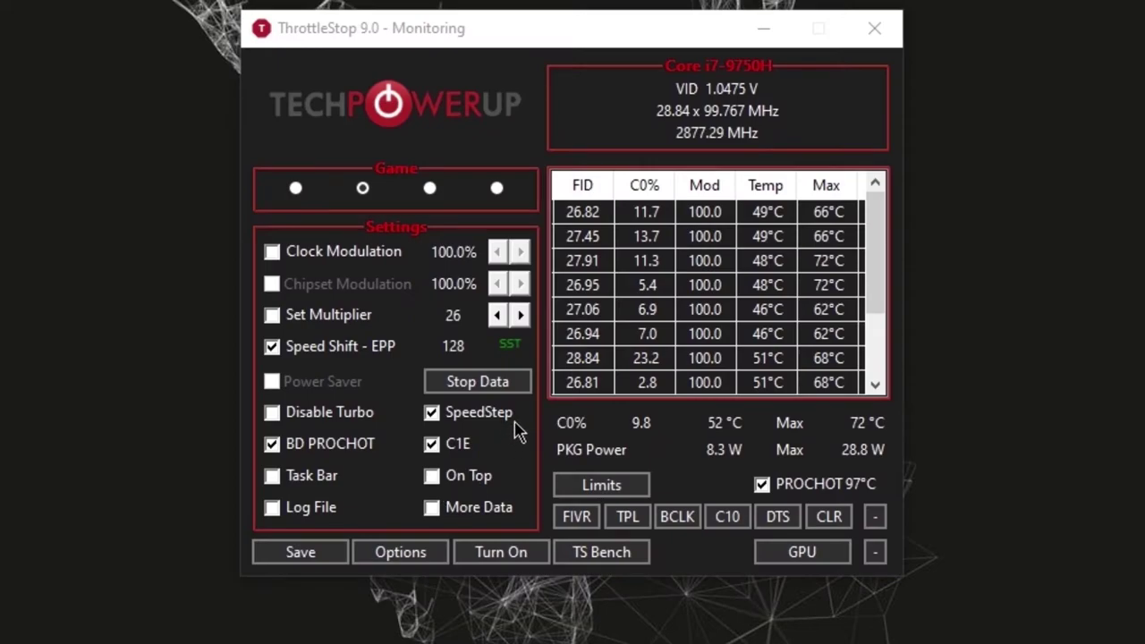
left_click(291, 422)
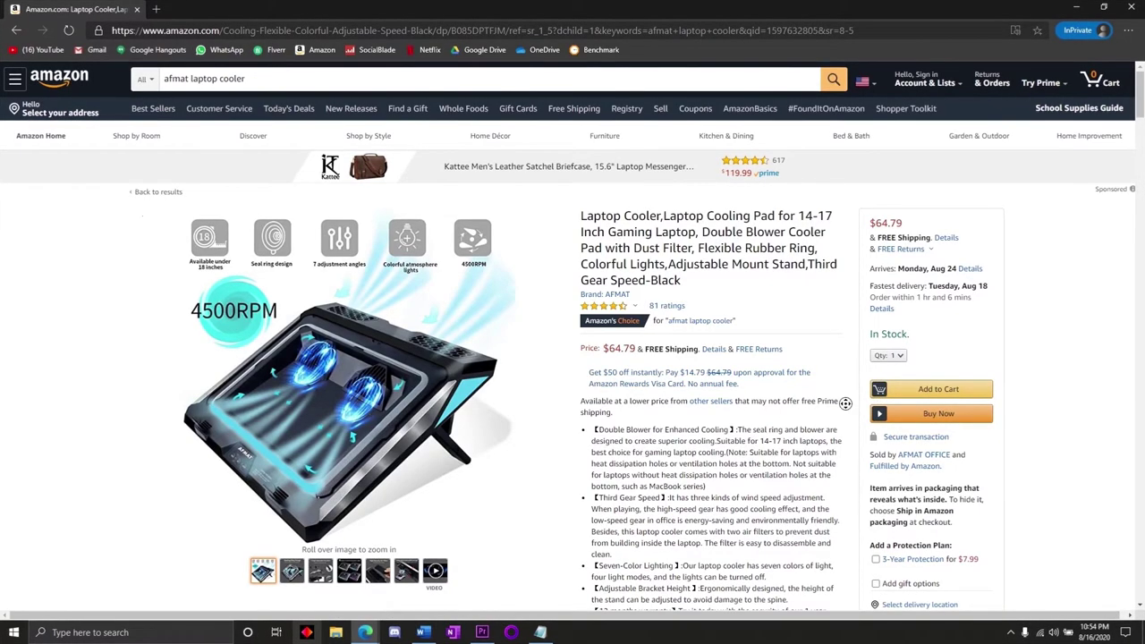
- Scroll down through the AFMAT laptop cooling pad's Amazon product description
scroll(843, 402, "down", 1)
scroll(843, 421, "down", 2)
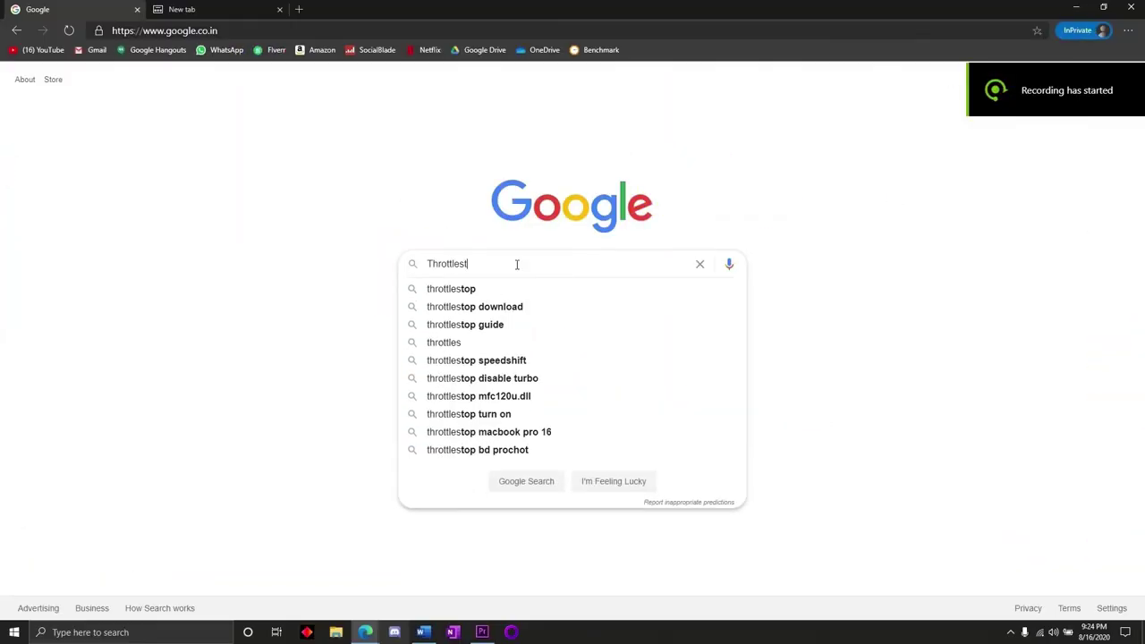
- Search for ThrottleStop and open the TechPowerUp ThrottleStop 9.2 download result
key("Return")
left_click(296, 186)
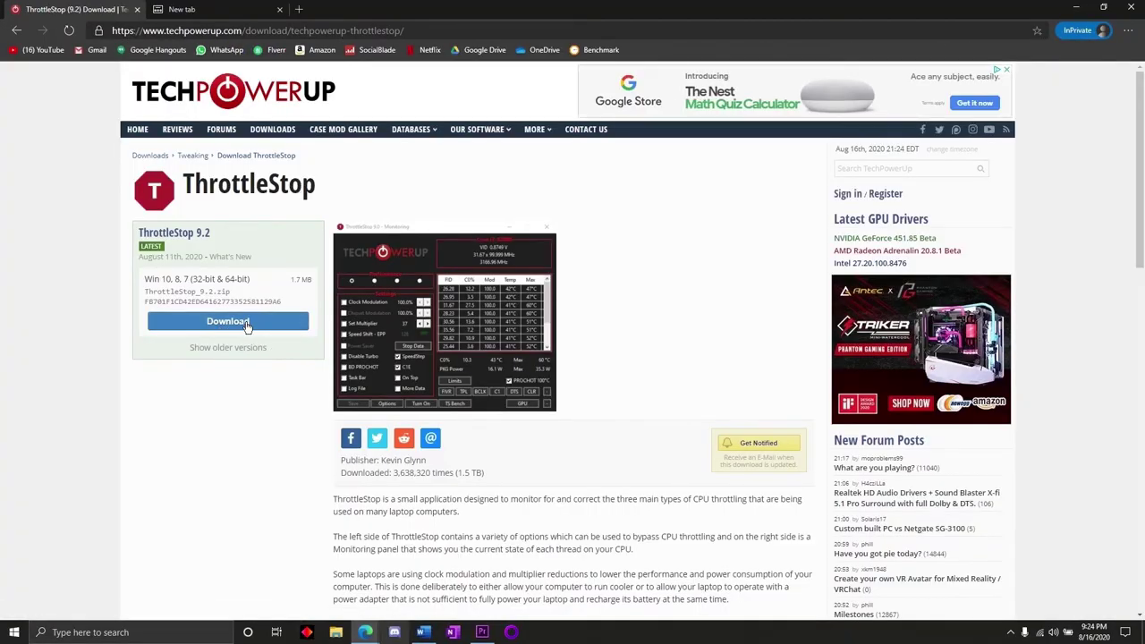